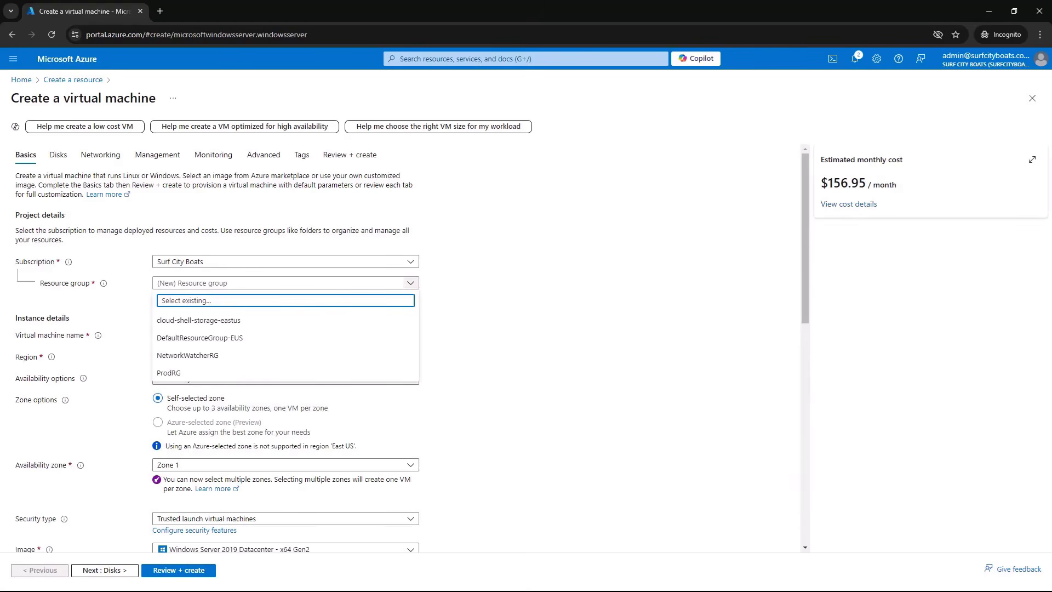
Assign the virtual machine to the existing ProdRG resource group and name it SRV01
{"action": "left_click", "coordinate": [169, 373]}
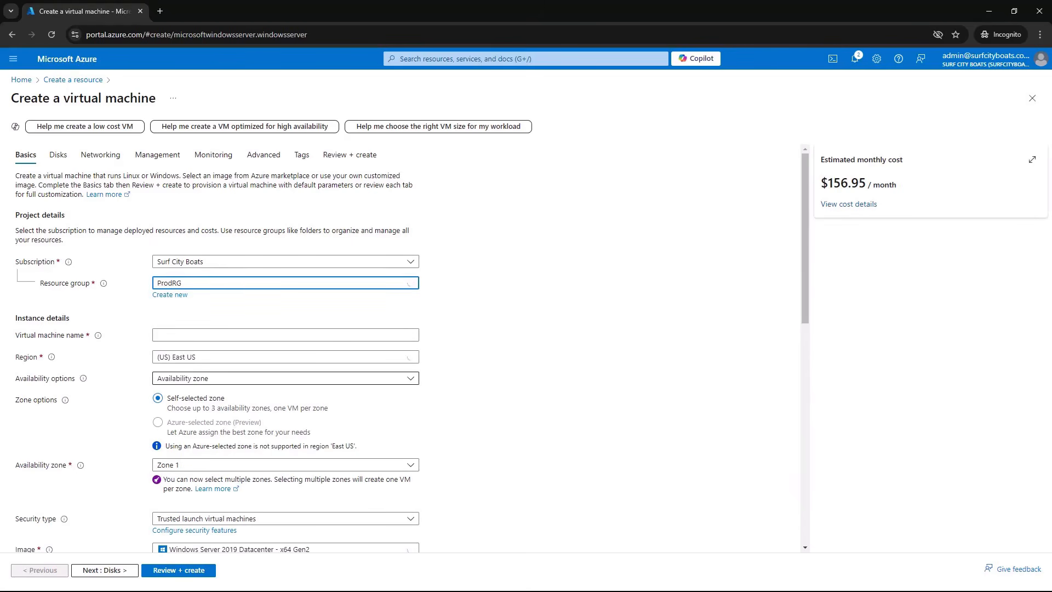
{"action": "left_click", "coordinate": [286, 335]}
{"action": "type", "text": "SRV01"}
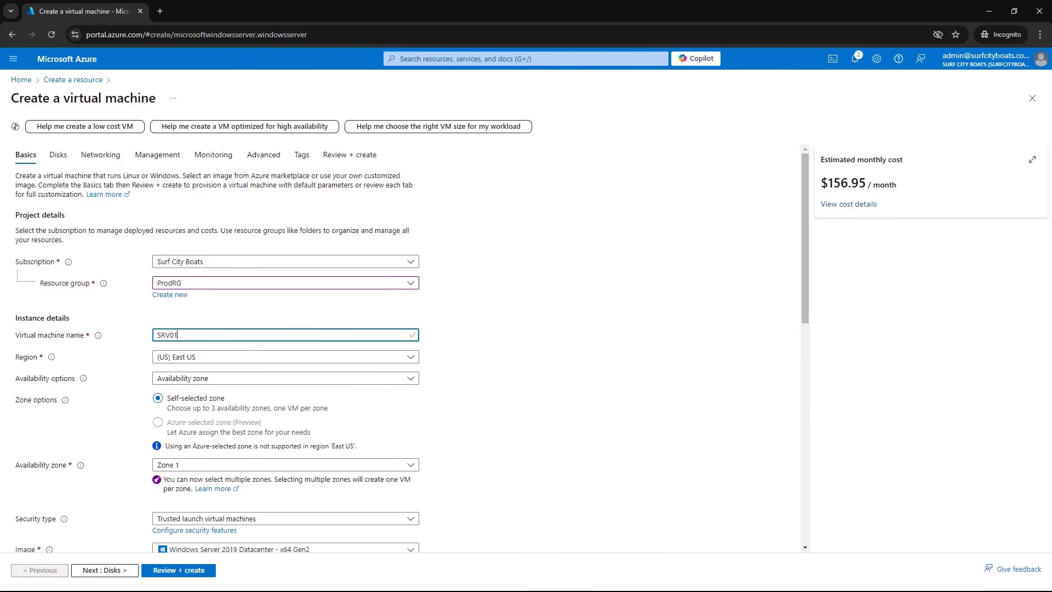
Check the choices offered for the virtual machine's availability options and availability zone without changing them
{"action": "left_click", "coordinate": [410, 379]}
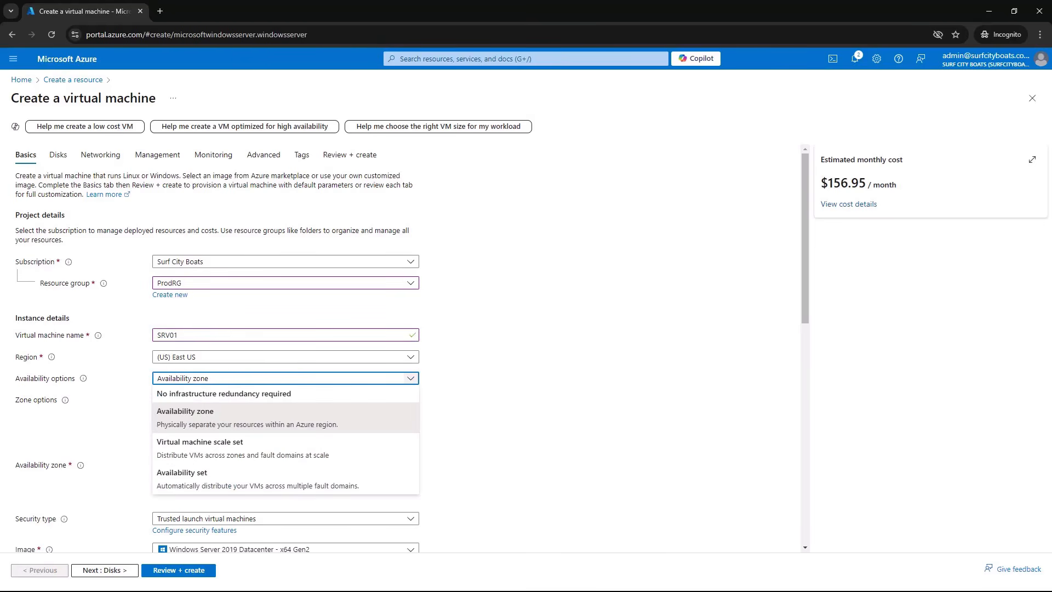
{"action": "left_click", "coordinate": [411, 379]}
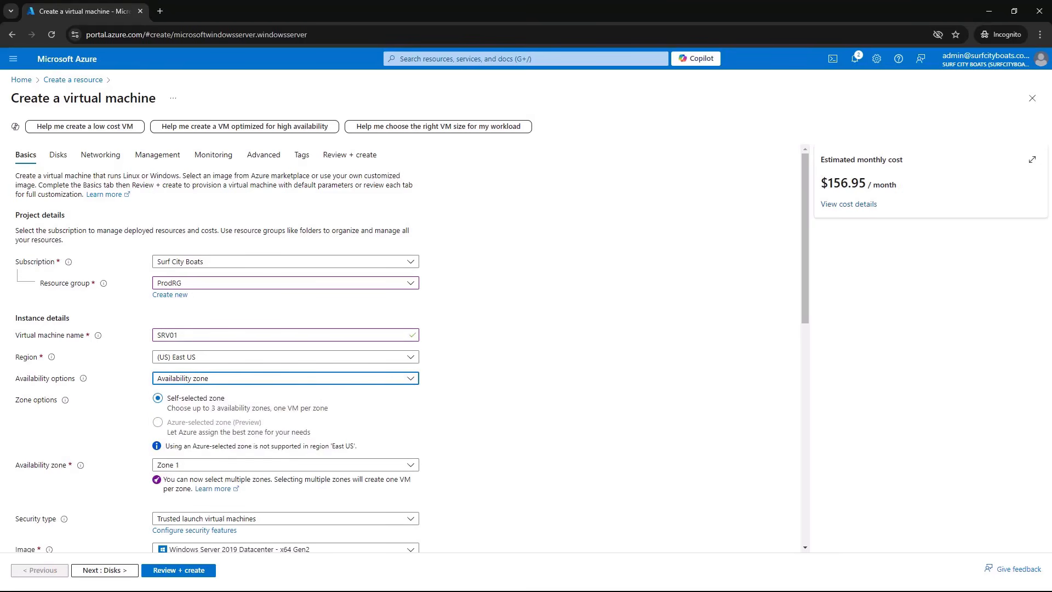
{"action": "left_click", "coordinate": [410, 465]}
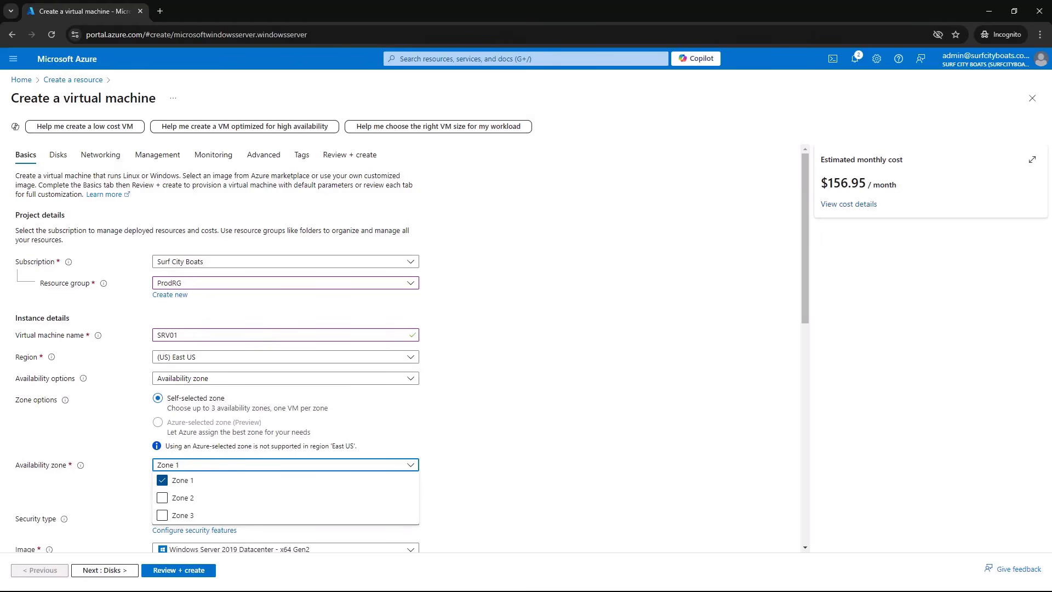
{"action": "left_click", "coordinate": [410, 465]}
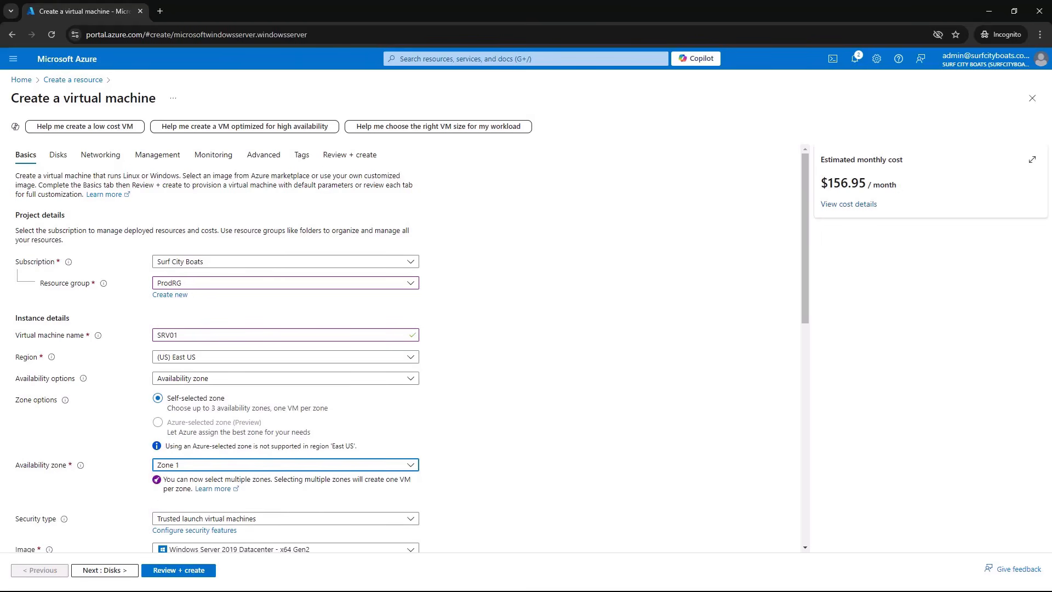
Set the security type to Standard and the virtual machine size to Standard_D4s_v3 with 4 vcpus and 16 GiB memory
{"action": "left_click", "coordinate": [411, 518]}
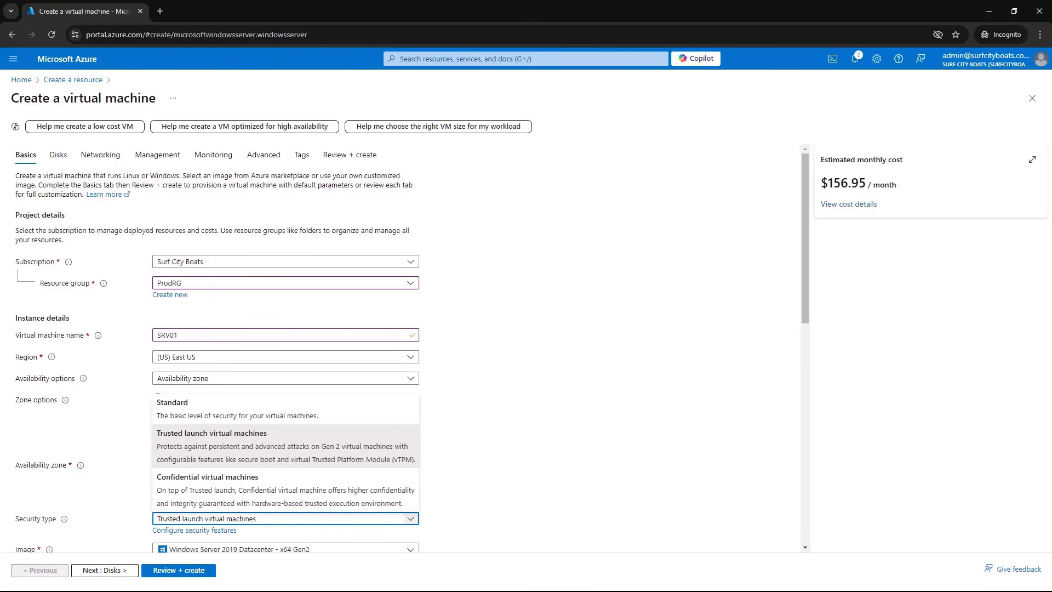
{"action": "left_click", "coordinate": [236, 409]}
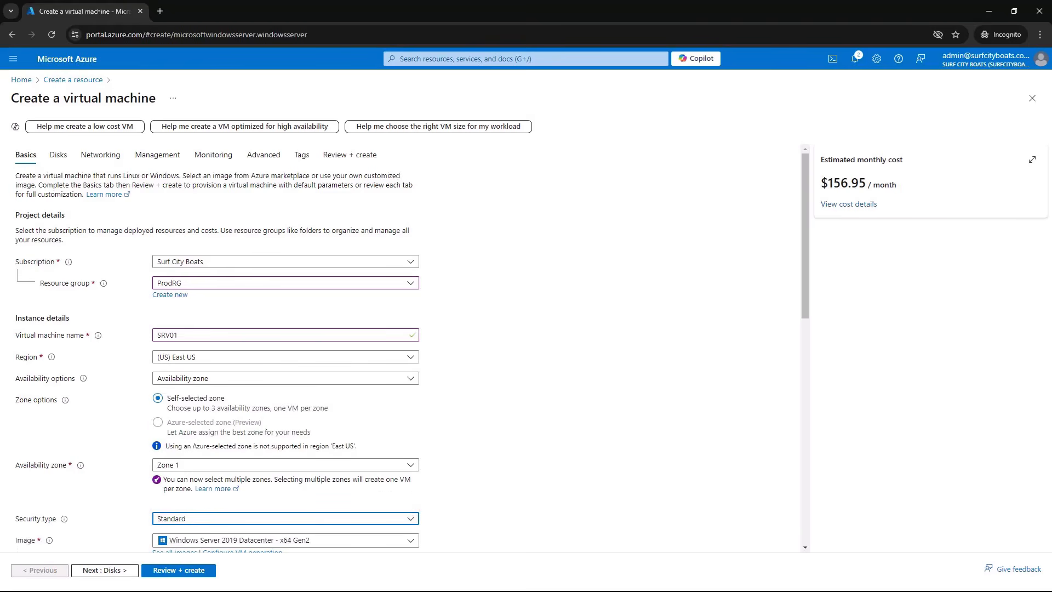
{"action": "scroll", "coordinate": [409, 351], "scroll_direction": "down", "scroll_amount": 6}
{"action": "left_click", "coordinate": [410, 333]}
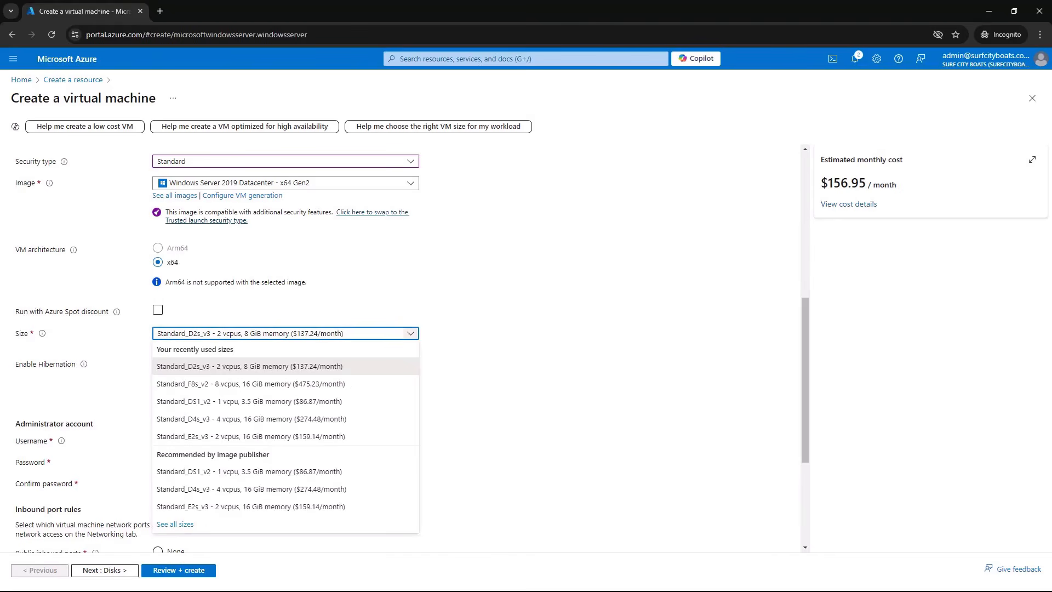
{"action": "left_click", "coordinate": [285, 419]}
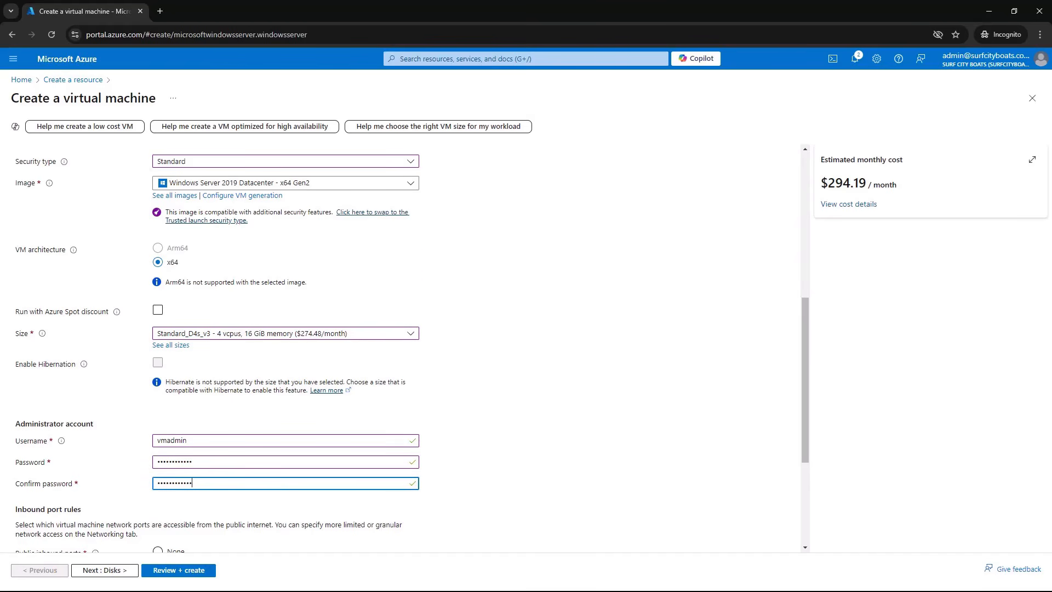
Check which public inbound ports can be allowed for the virtual machine without changing the selection
{"action": "scroll", "coordinate": [406, 345], "scroll_direction": "down", "scroll_amount": 4}
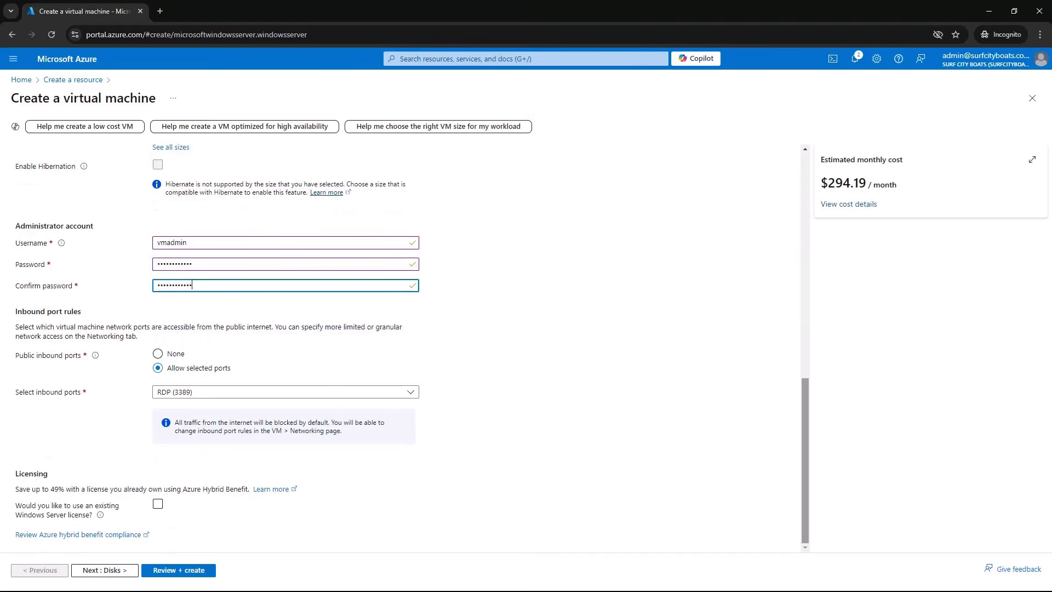
{"action": "left_click", "coordinate": [410, 392]}
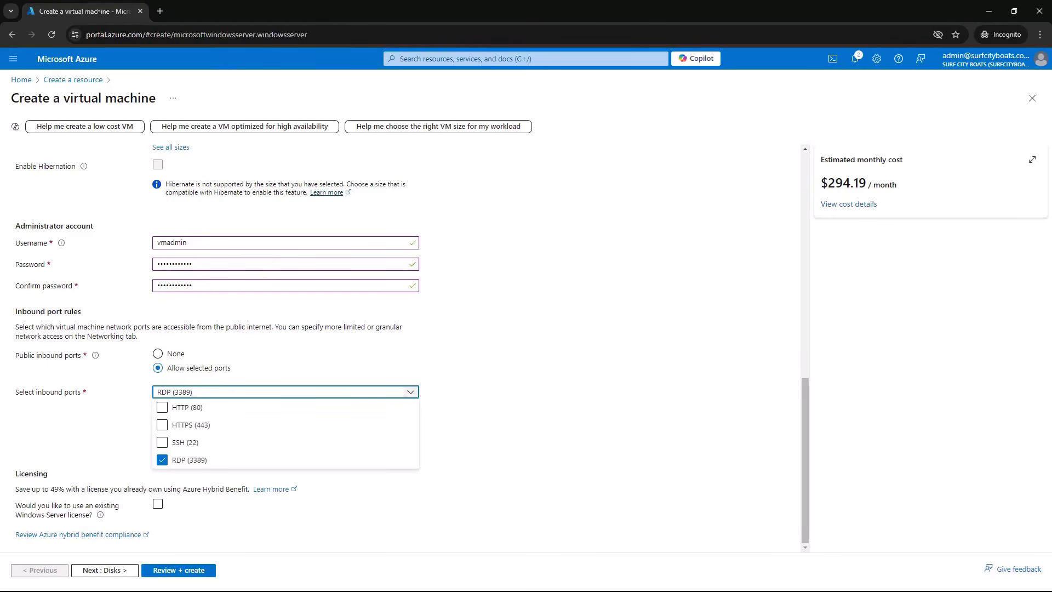
{"action": "left_click", "coordinate": [411, 392]}
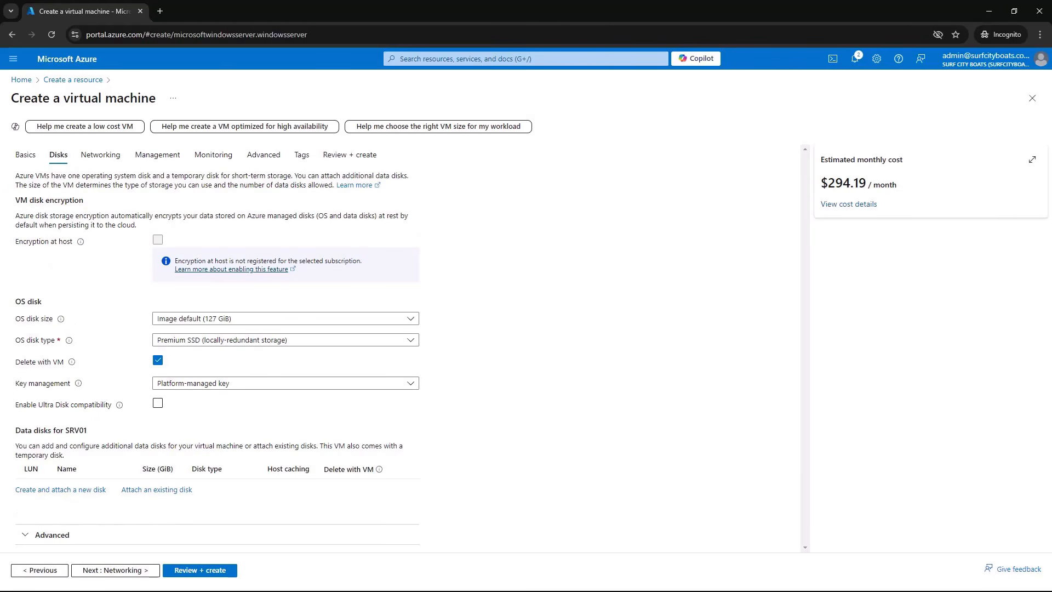
Leave the OS disk at the image default size and set its type to Standard HDD with locally-redundant storage
{"action": "left_click", "coordinate": [286, 318]}
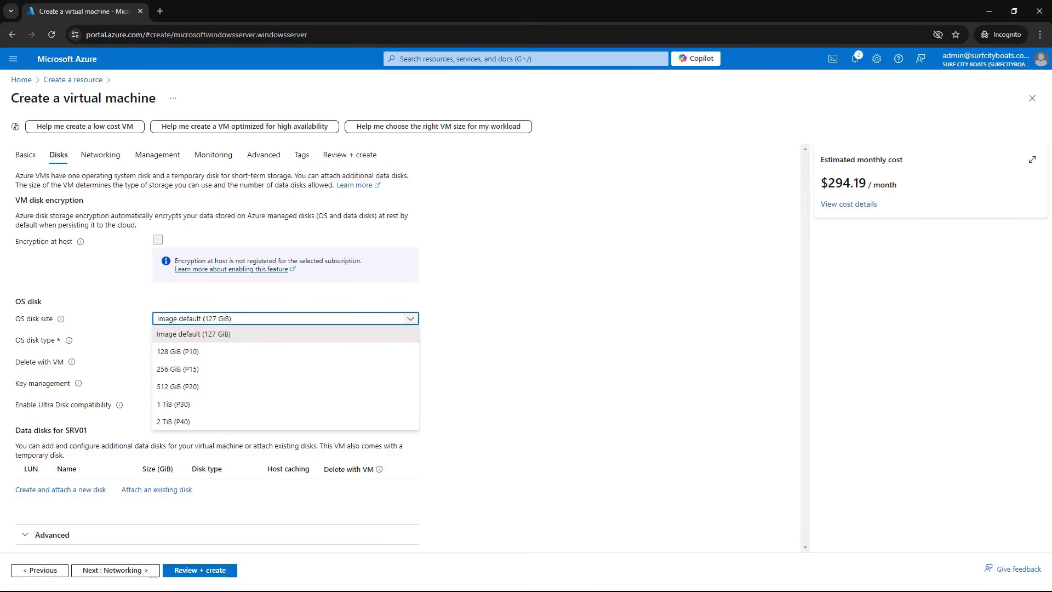
{"action": "key", "text": "Escape"}
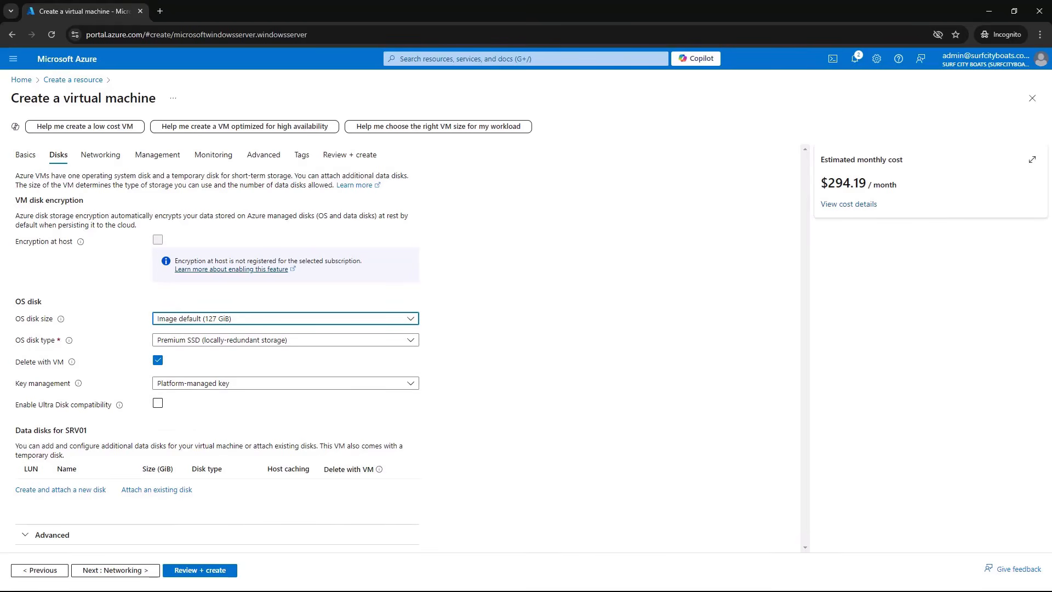
{"action": "left_click", "coordinate": [286, 341]}
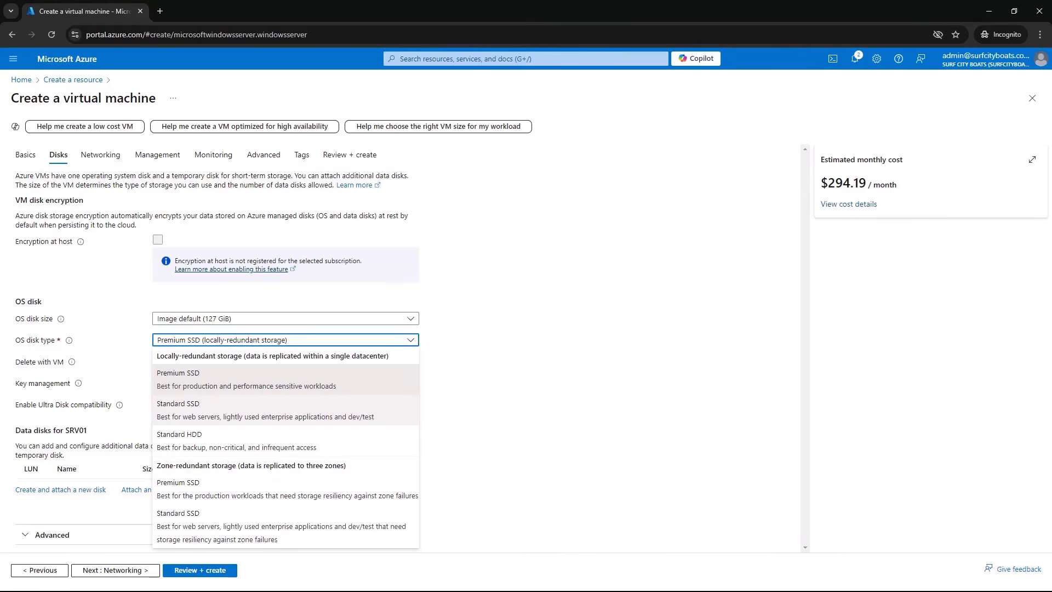
{"action": "left_click", "coordinate": [285, 441]}
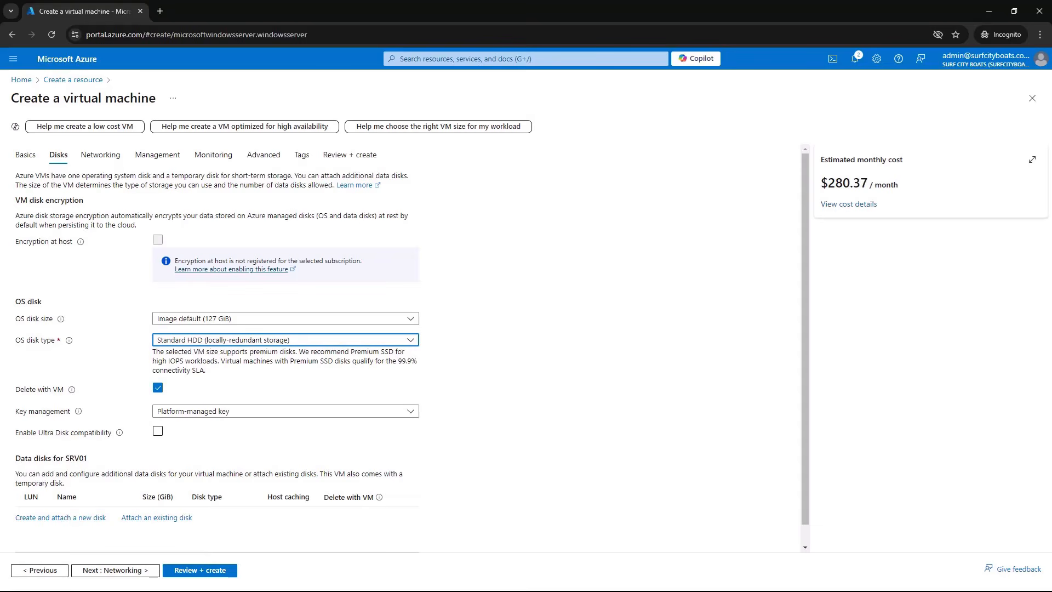
Start creating a new data disk for the virtual machine and name it Data01
{"action": "left_click", "coordinate": [60, 517]}
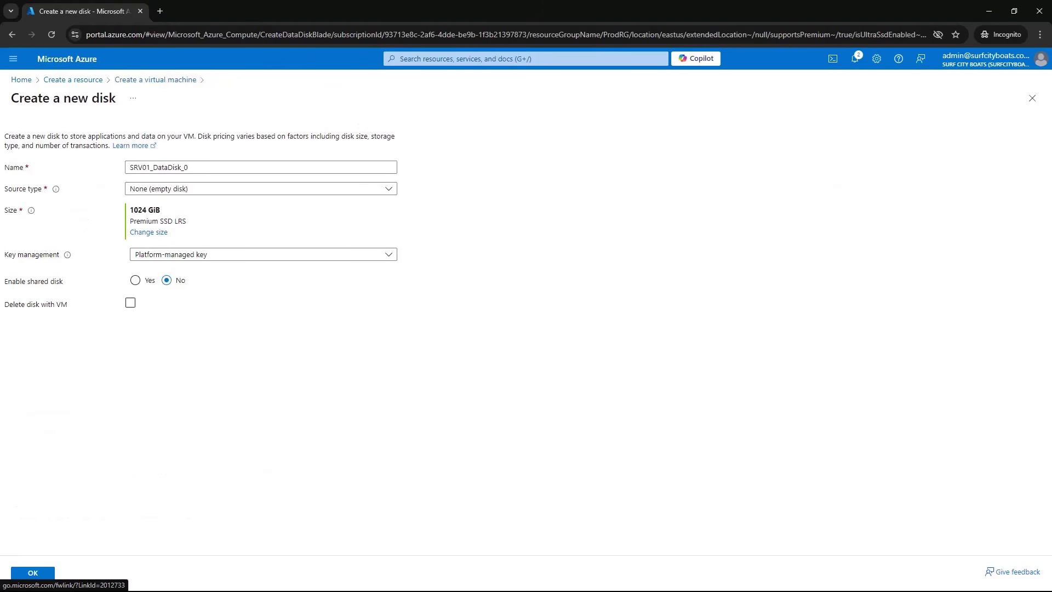
{"action": "triple_click", "coordinate": [159, 168]}
{"action": "type", "text": "Data01"}
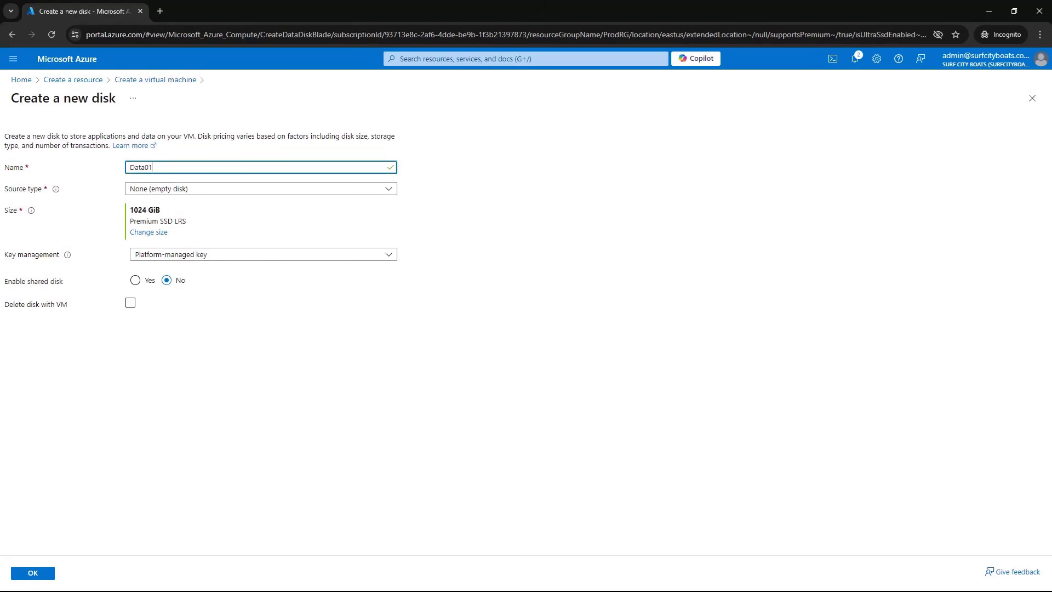
Make the data disk a 32 GiB locally-redundant Standard HDD that is deleted with the VM, and attach it
{"action": "left_click", "coordinate": [149, 233]}
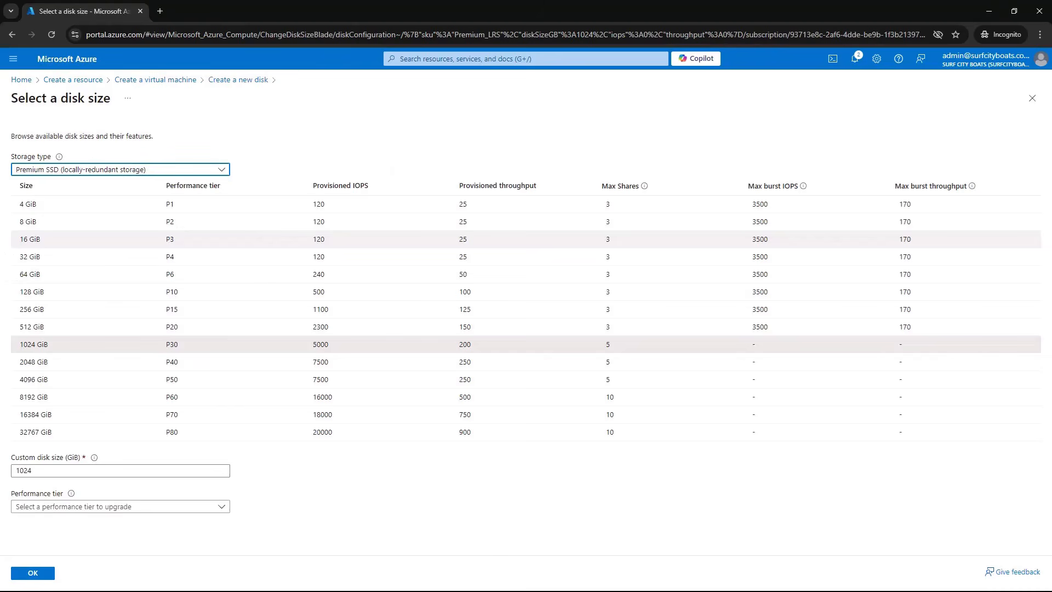
{"action": "left_click", "coordinate": [148, 169]}
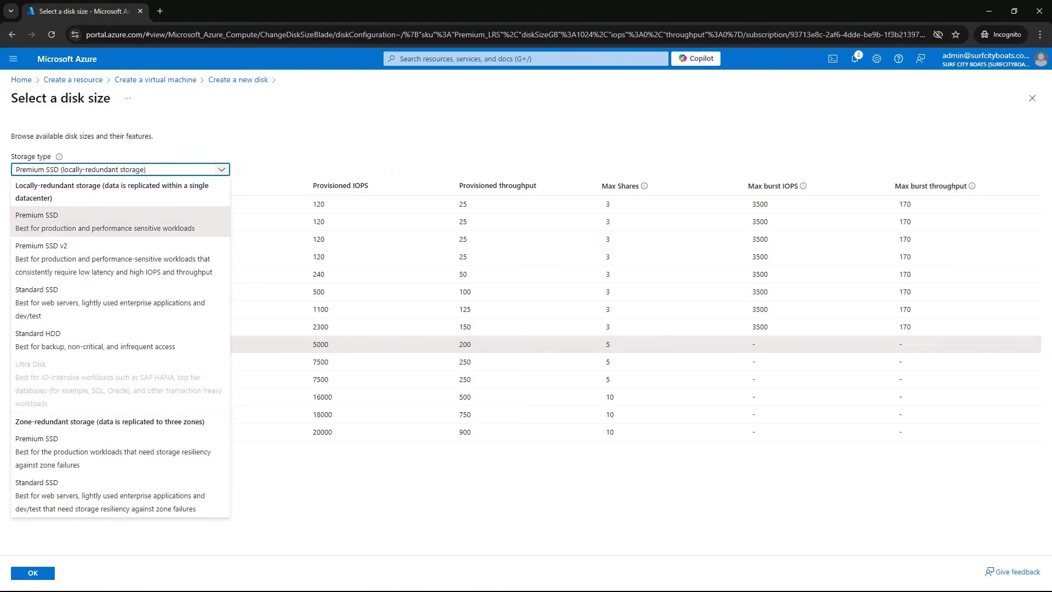
{"action": "left_click", "coordinate": [55, 340]}
{"action": "left_click", "coordinate": [30, 204]}
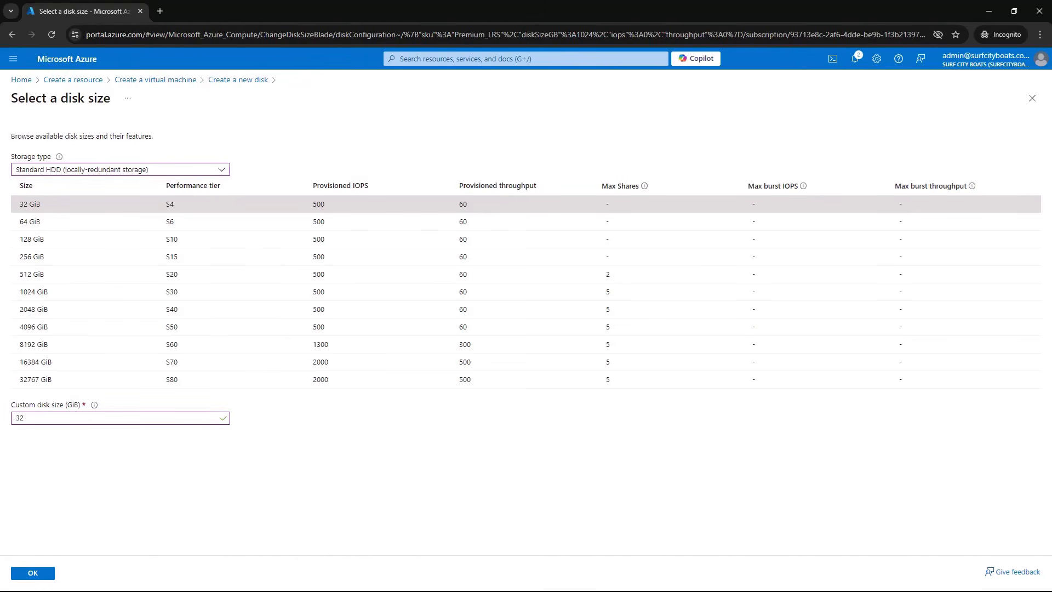
{"action": "left_click", "coordinate": [33, 573]}
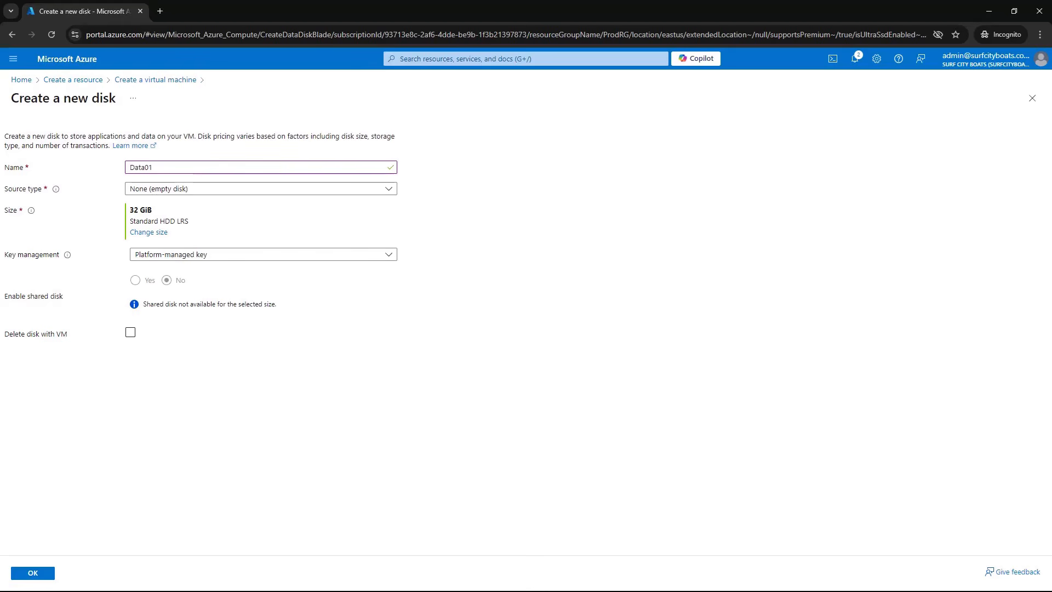
{"action": "left_click", "coordinate": [130, 332]}
{"action": "left_click", "coordinate": [32, 574]}
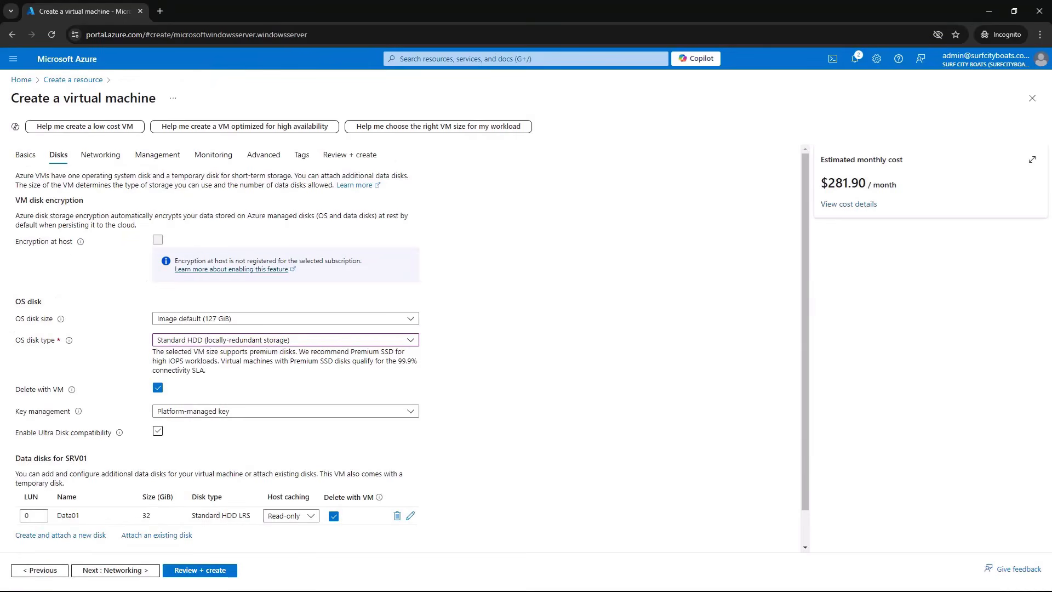
Connect the VM to vNet-Prod on the default (10.0.0.0/24) subnet and enable deleting the public IP and NIC with the VM
{"action": "left_click", "coordinate": [115, 571]}
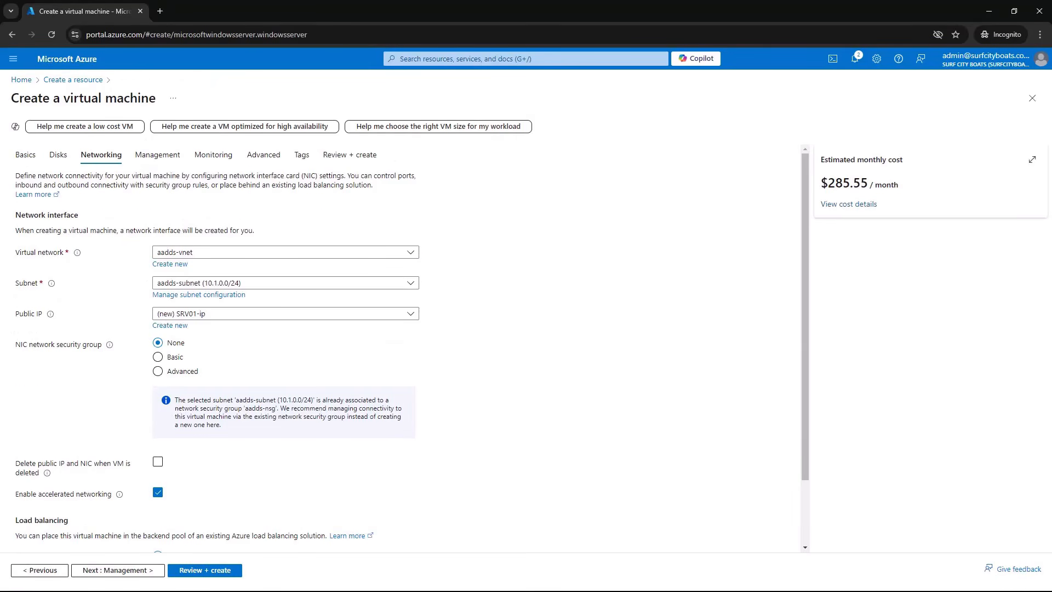
{"action": "left_click", "coordinate": [285, 252]}
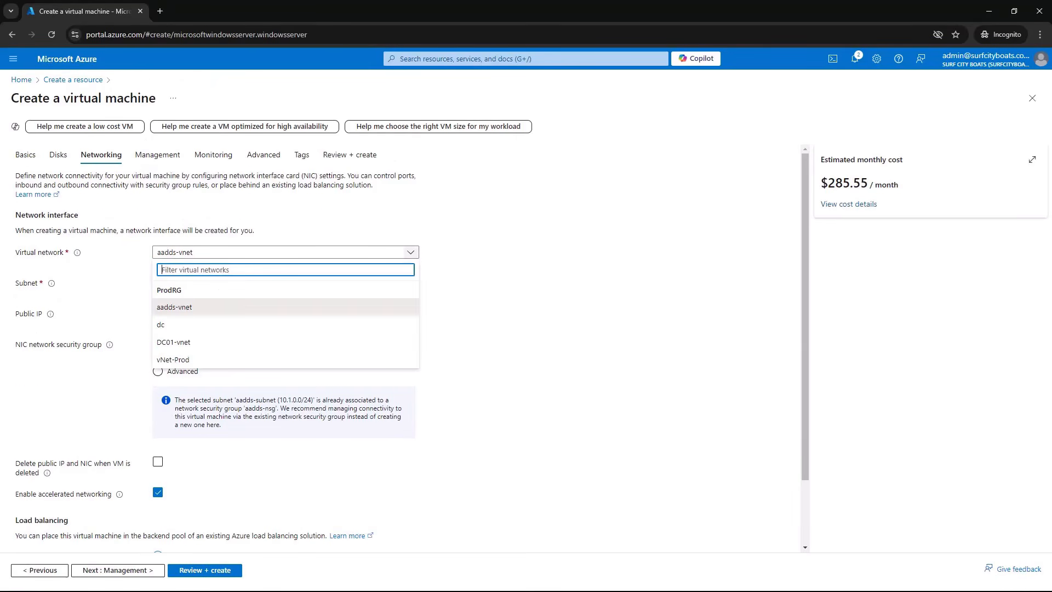
{"action": "left_click", "coordinate": [173, 360]}
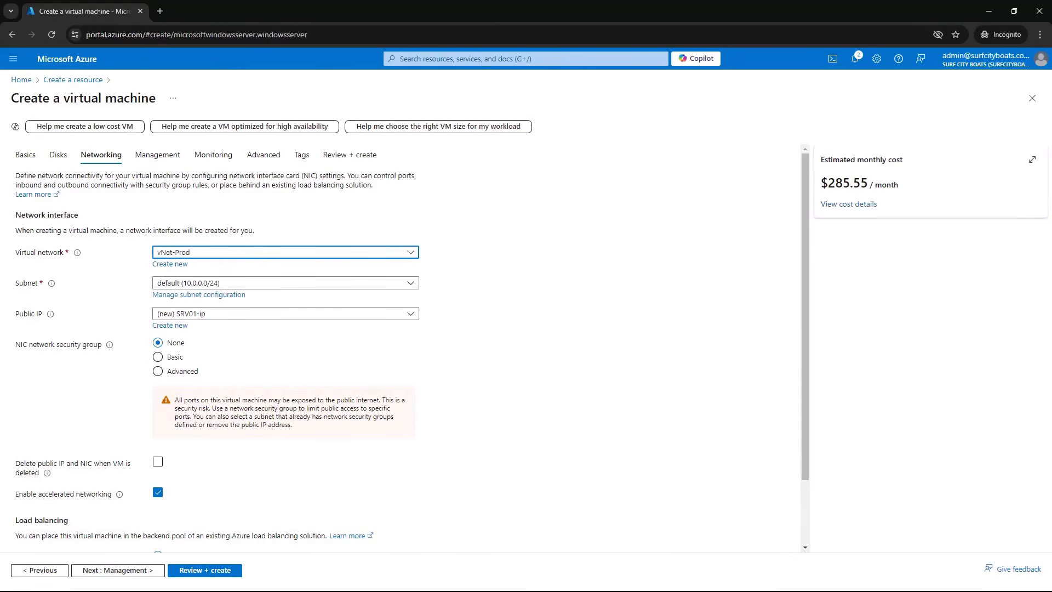
{"action": "left_click", "coordinate": [411, 283]}
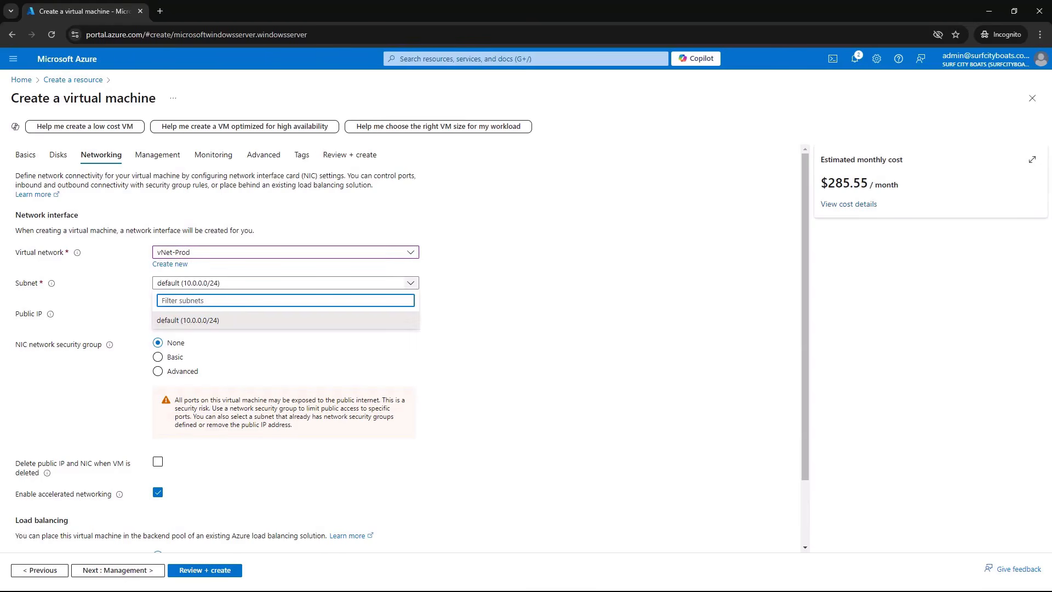
{"action": "left_click", "coordinate": [188, 320]}
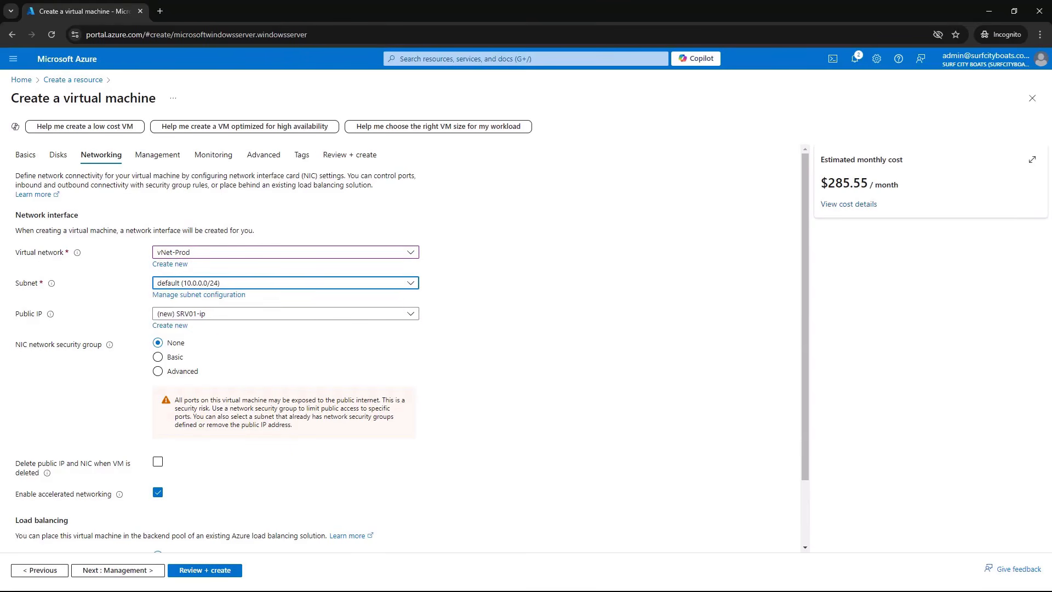
{"action": "left_click", "coordinate": [158, 462]}
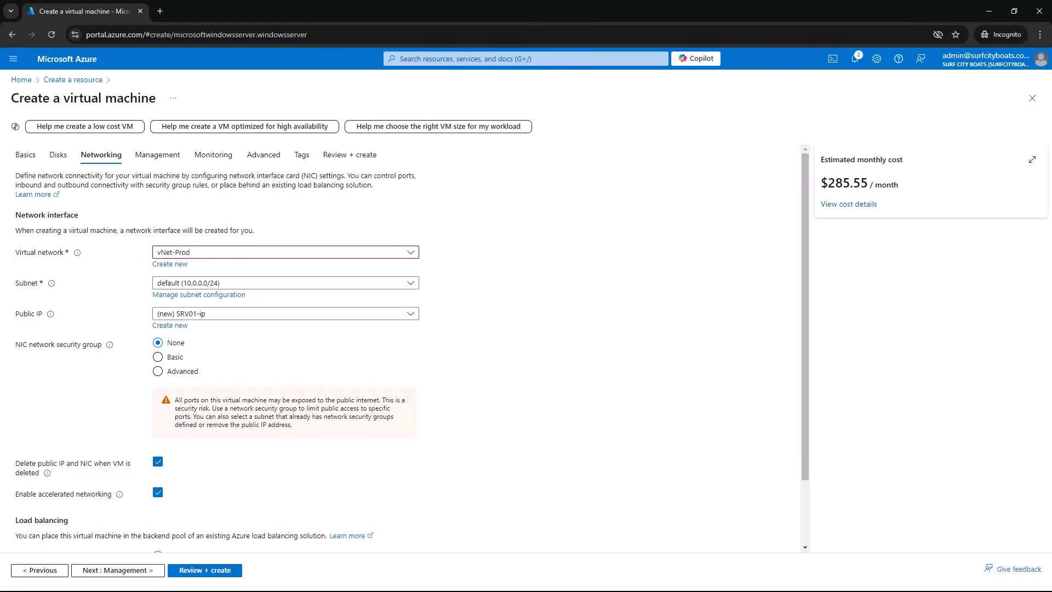
Look through the load balancing, management, monitoring, advanced and tag settings, leaving their defaults
{"action": "scroll", "coordinate": [405, 351], "scroll_direction": "down", "scroll_amount": 1}
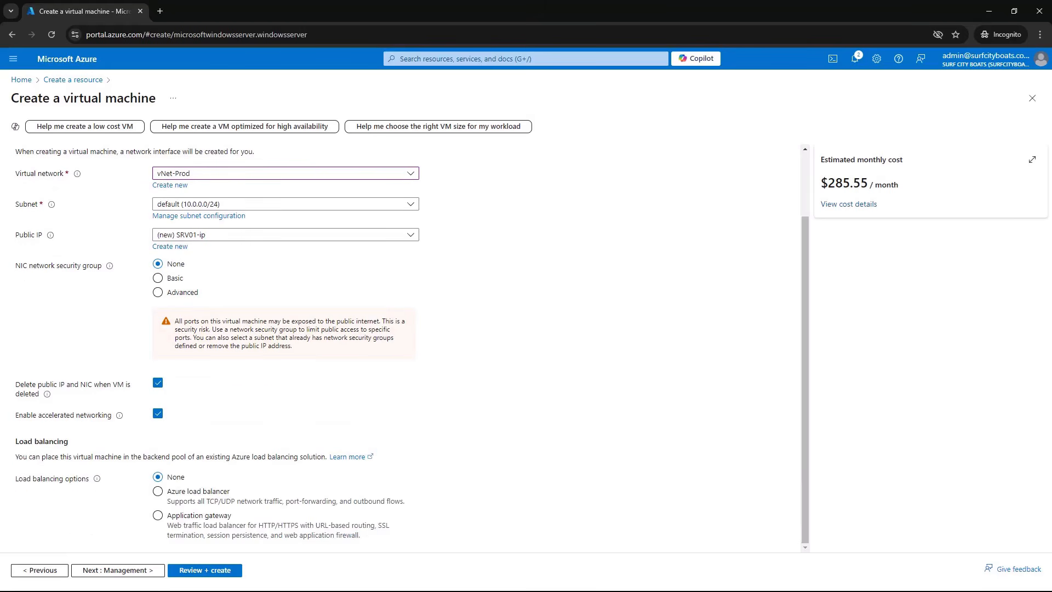
{"action": "left_click", "coordinate": [118, 571]}
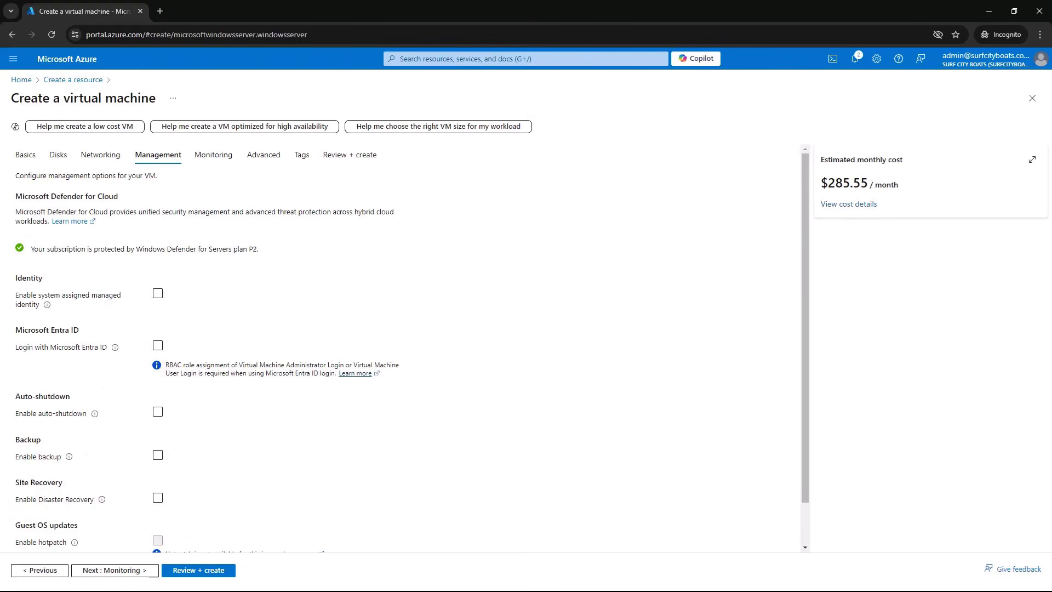
{"action": "left_click", "coordinate": [115, 571]}
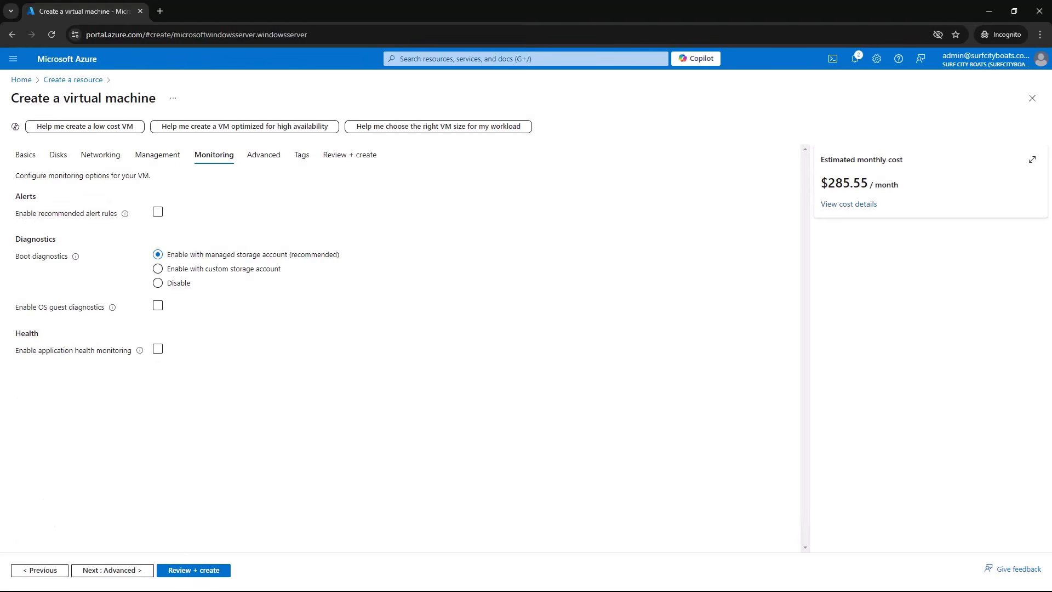
{"action": "left_click", "coordinate": [113, 571]}
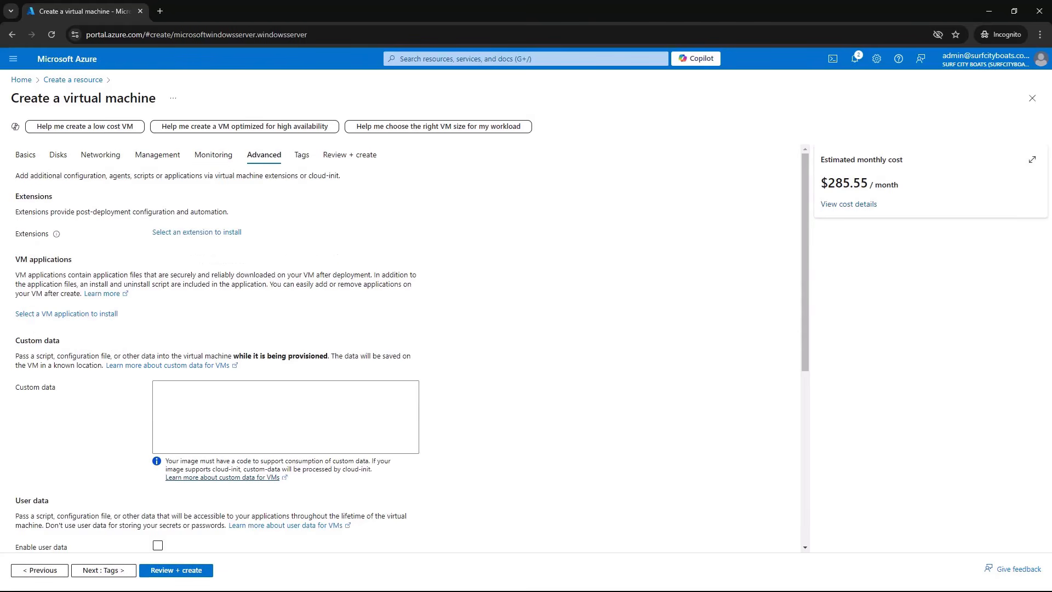
{"action": "scroll", "coordinate": [406, 351], "scroll_direction": "down", "scroll_amount": 6}
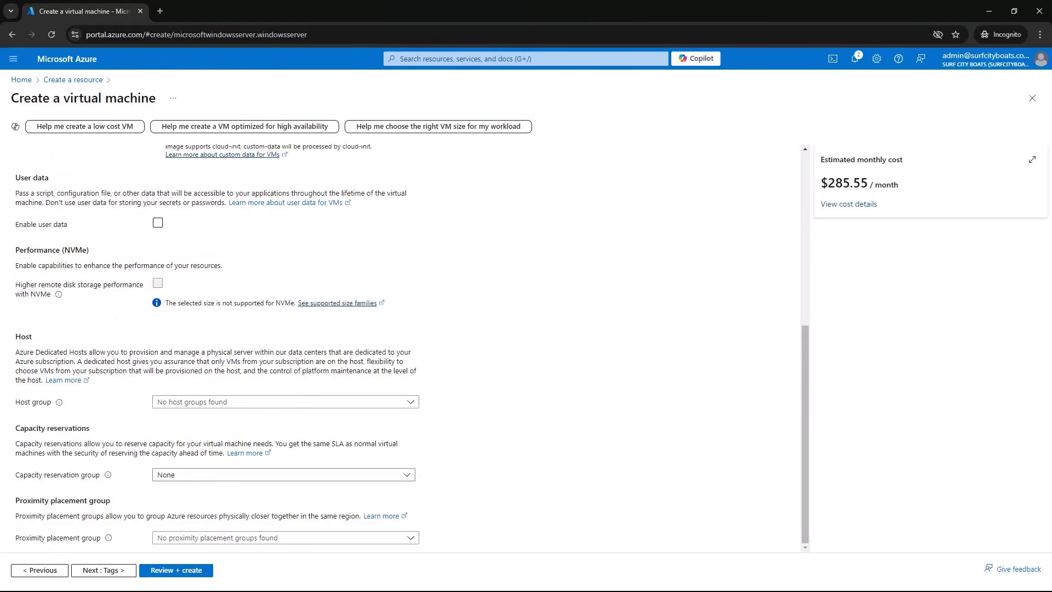
{"action": "left_click", "coordinate": [103, 570]}
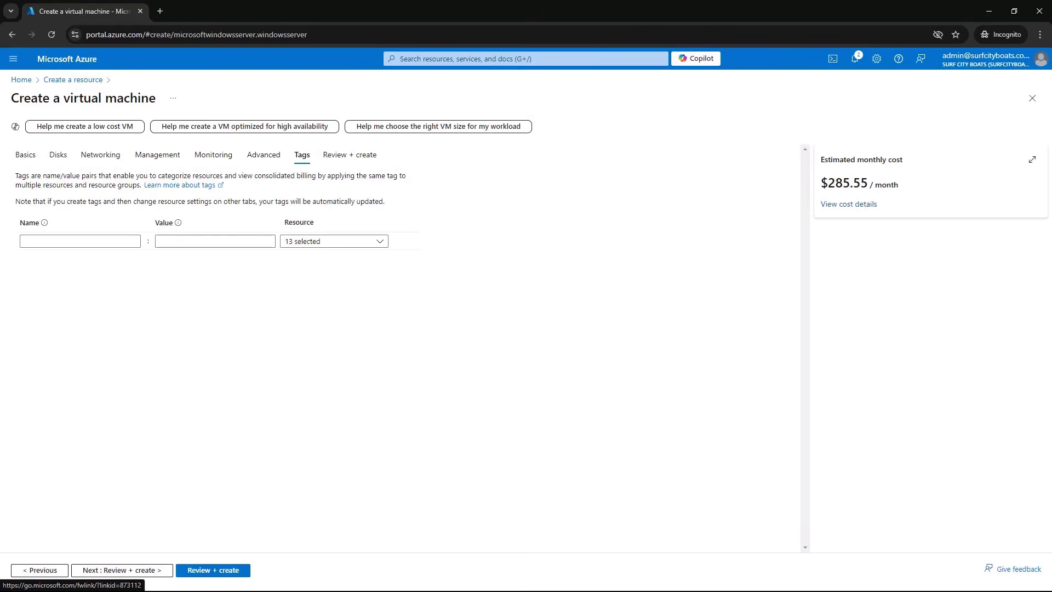
Run the final validation and review the summary of the virtual machine's configuration
{"action": "left_click", "coordinate": [350, 155]}
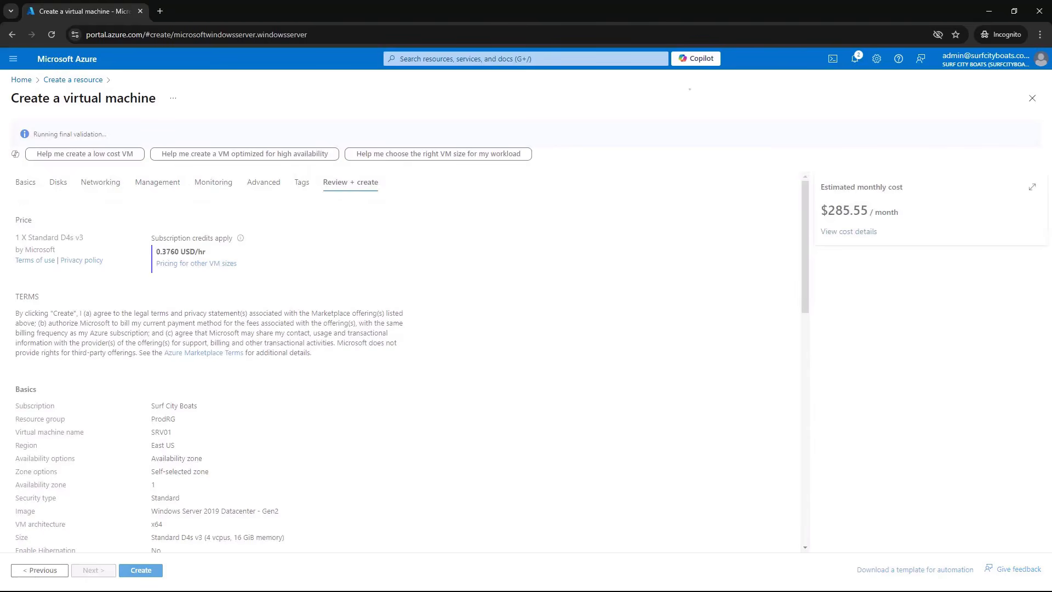
{"action": "scroll", "coordinate": [405, 362], "scroll_direction": "down", "scroll_amount": 6}
{"action": "scroll", "coordinate": [405, 361], "scroll_direction": "down", "scroll_amount": 6}
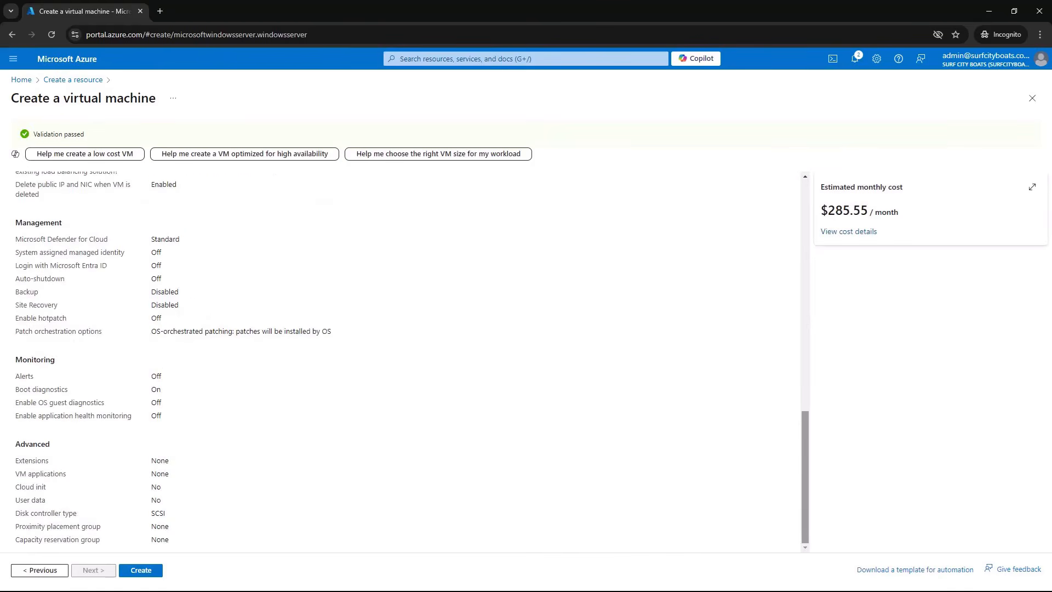